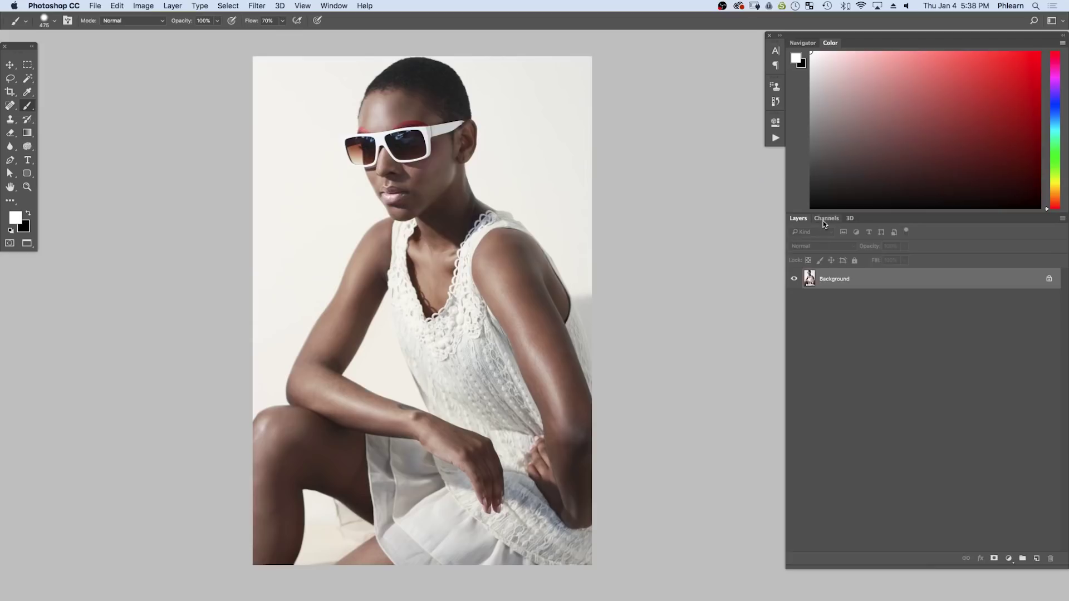
# Step: Show the Channels panel and view the Red, Green and Blue channels individually
pyautogui.click(827, 218)
pyautogui.click(837, 292)
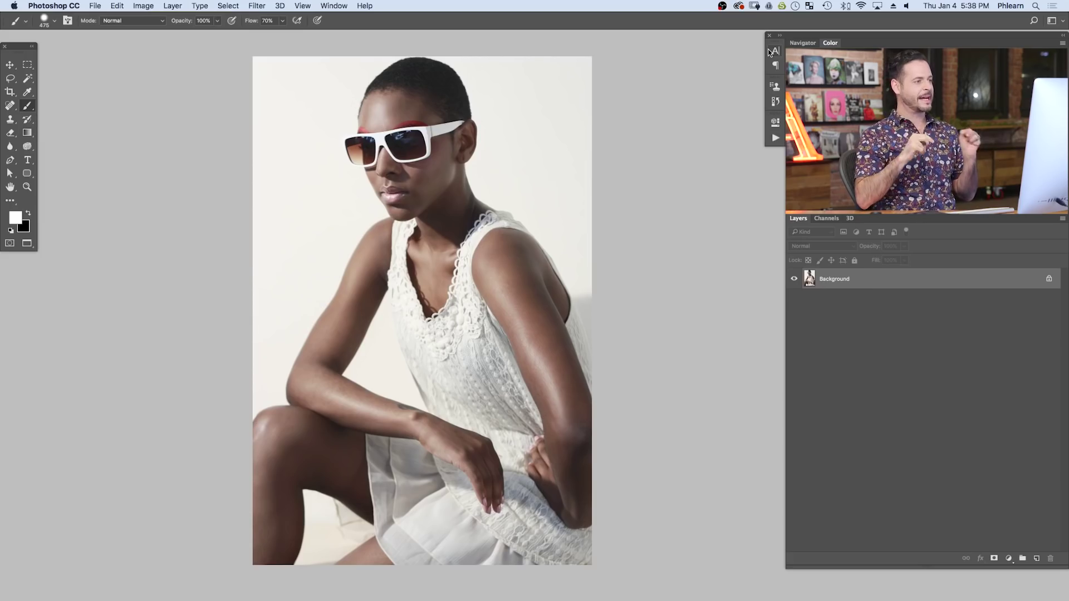
pyautogui.click(824, 219)
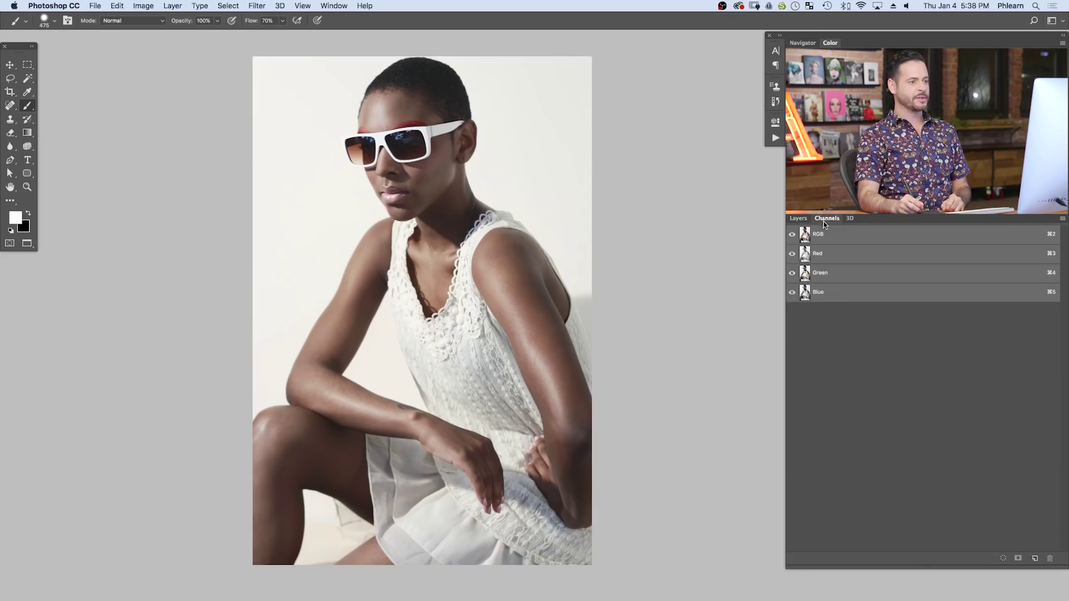
pyautogui.click(832, 254)
pyautogui.click(837, 273)
pyautogui.click(836, 293)
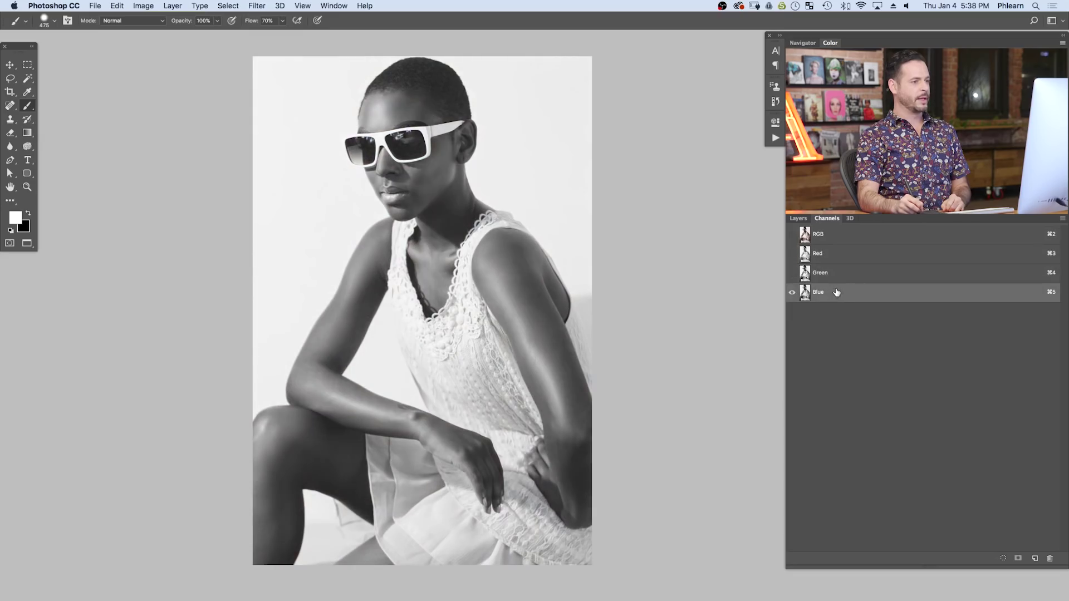
# Step: Recompare Green and Red, settle on the high-contrast Blue channel, and duplicate it as 'Blue copy'
pyautogui.click(834, 273)
pyautogui.click(833, 255)
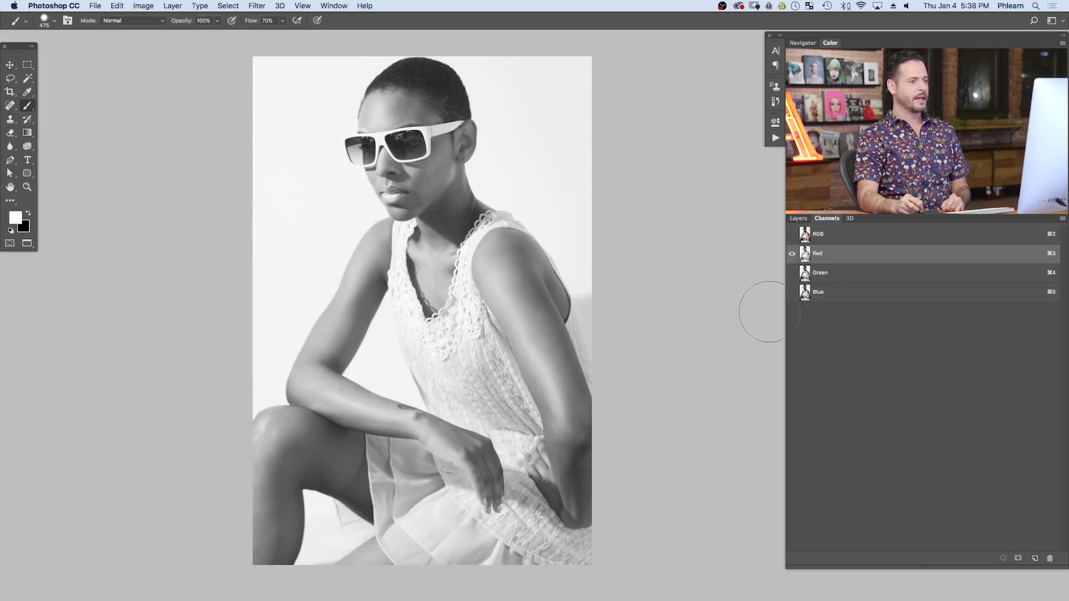
pyautogui.click(831, 298)
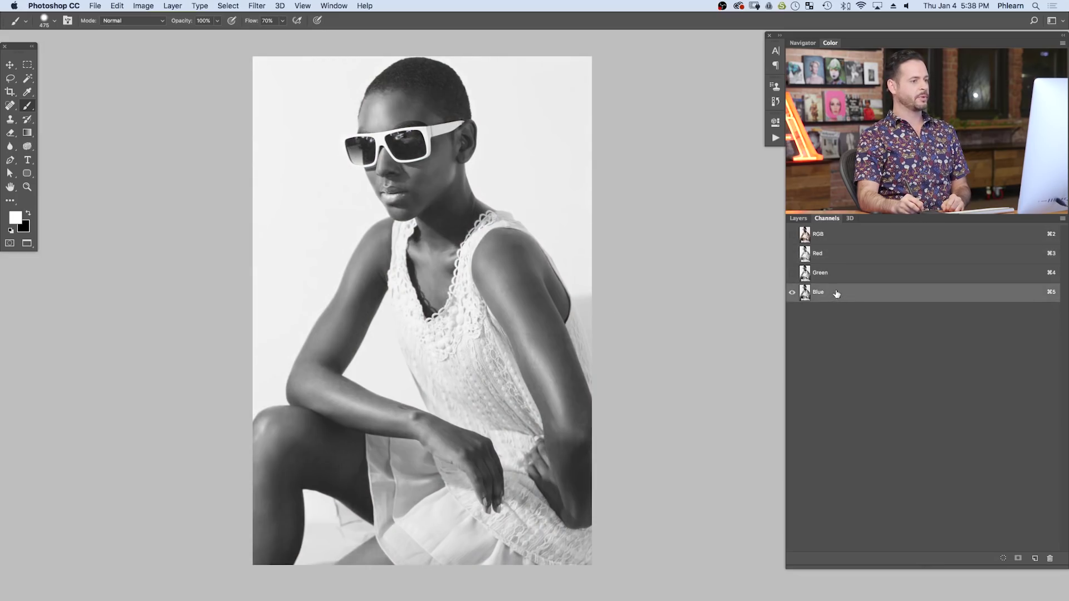
pyautogui.click(834, 277)
pyautogui.click(839, 260)
pyautogui.click(834, 296)
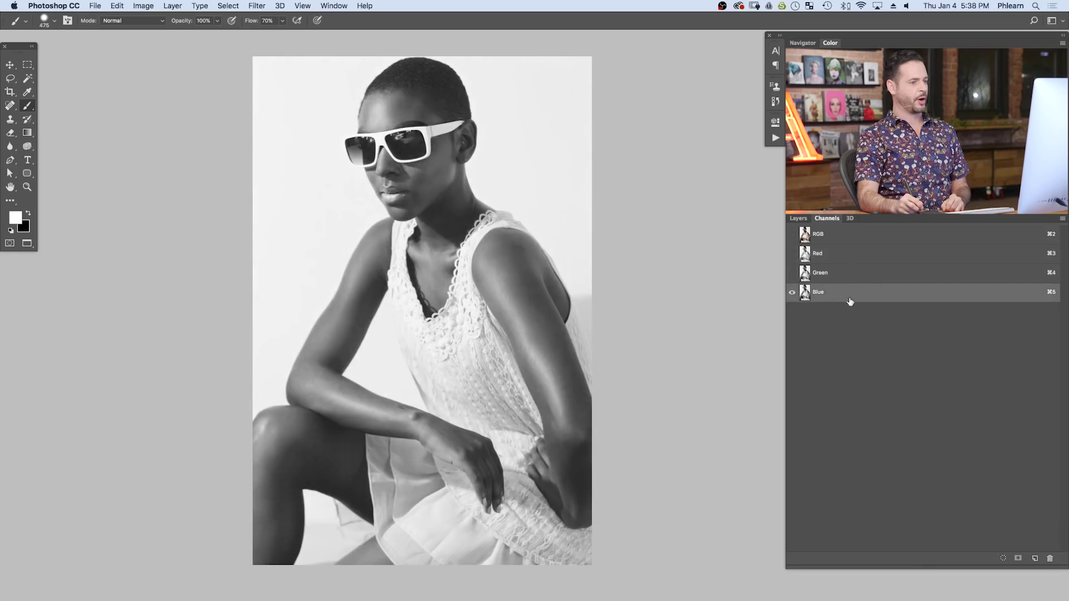
pyautogui.moveTo(858, 297); pyautogui.dragTo(1034, 556)
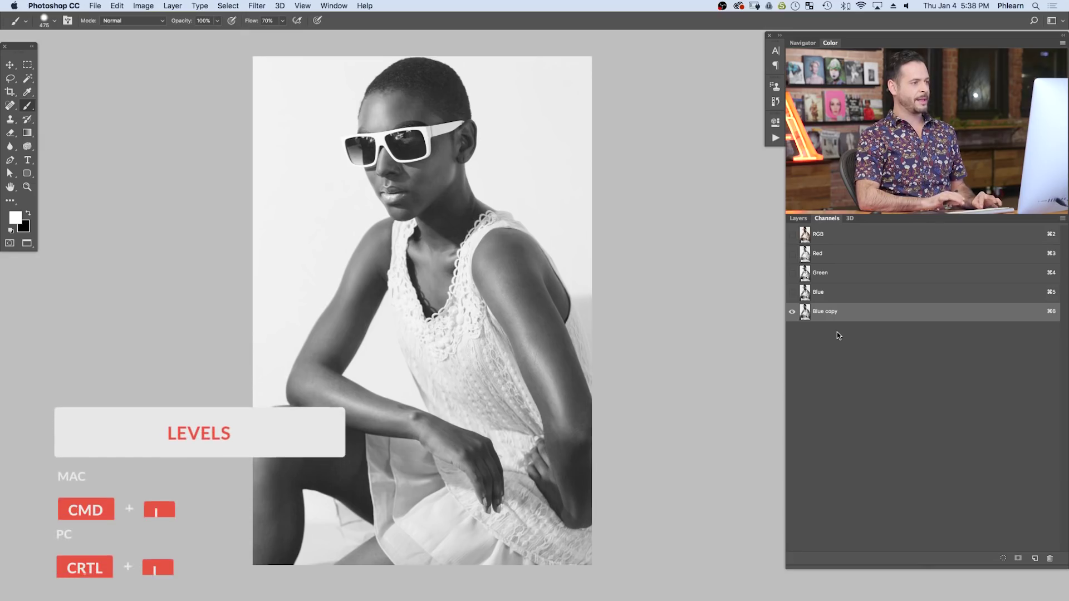
# Step: Apply Levels to Blue copy with input black 101 and white 193 so the dress turns white
pyautogui.press('super+l')
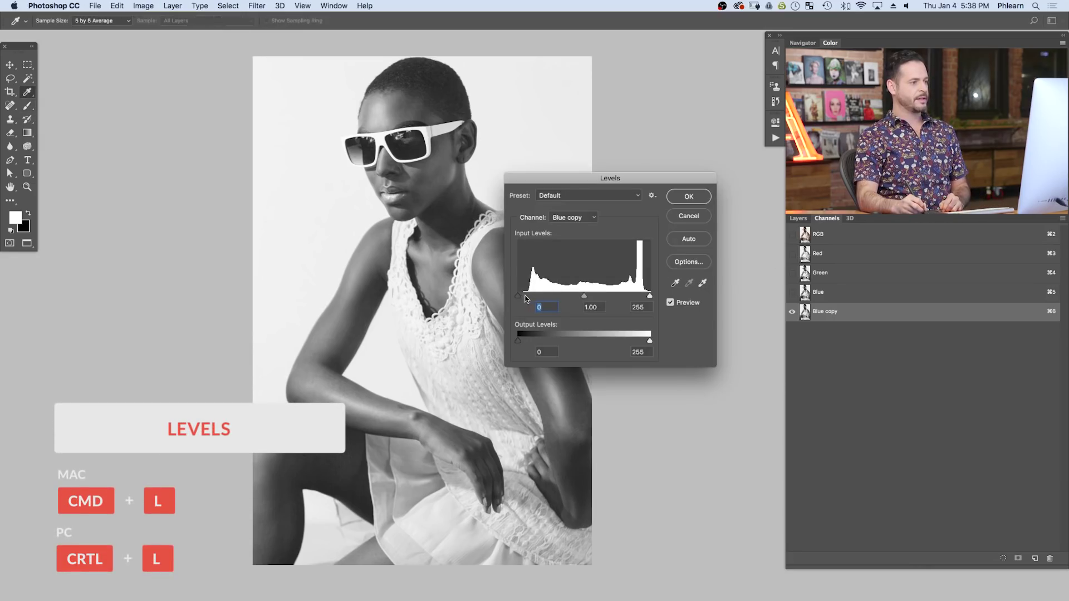
pyautogui.moveTo(524, 296); pyautogui.dragTo(571, 294)
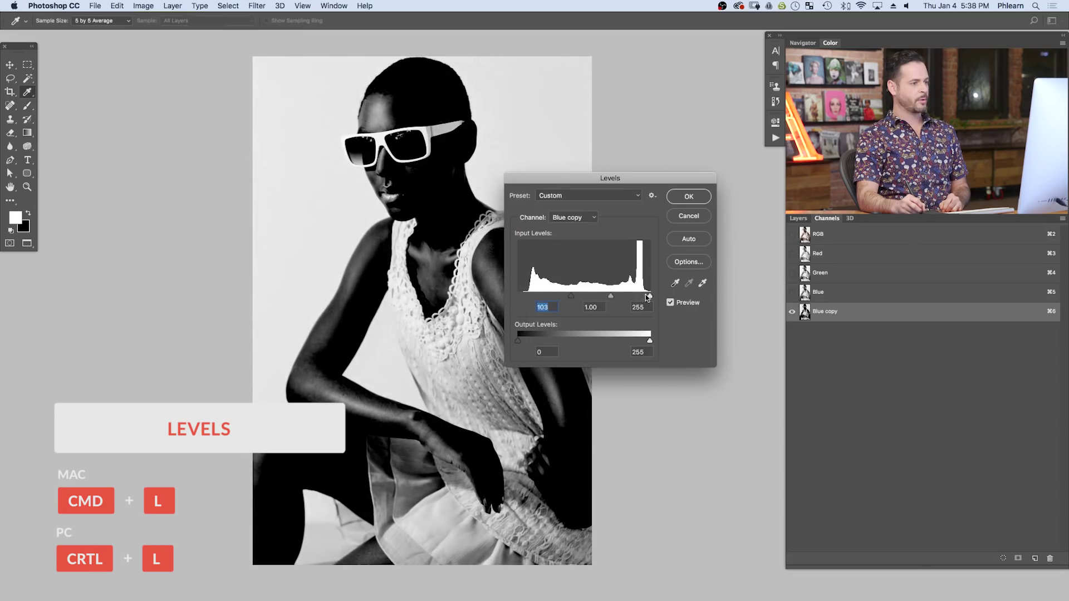
pyautogui.moveTo(648, 298); pyautogui.dragTo(618, 295)
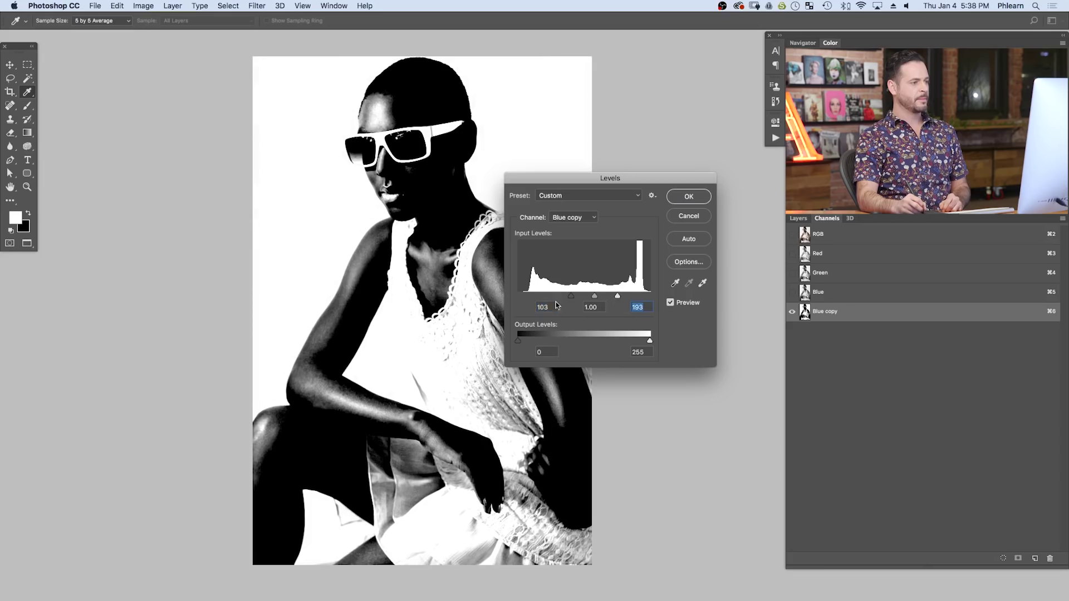
pyautogui.moveTo(565, 298); pyautogui.dragTo(569, 295)
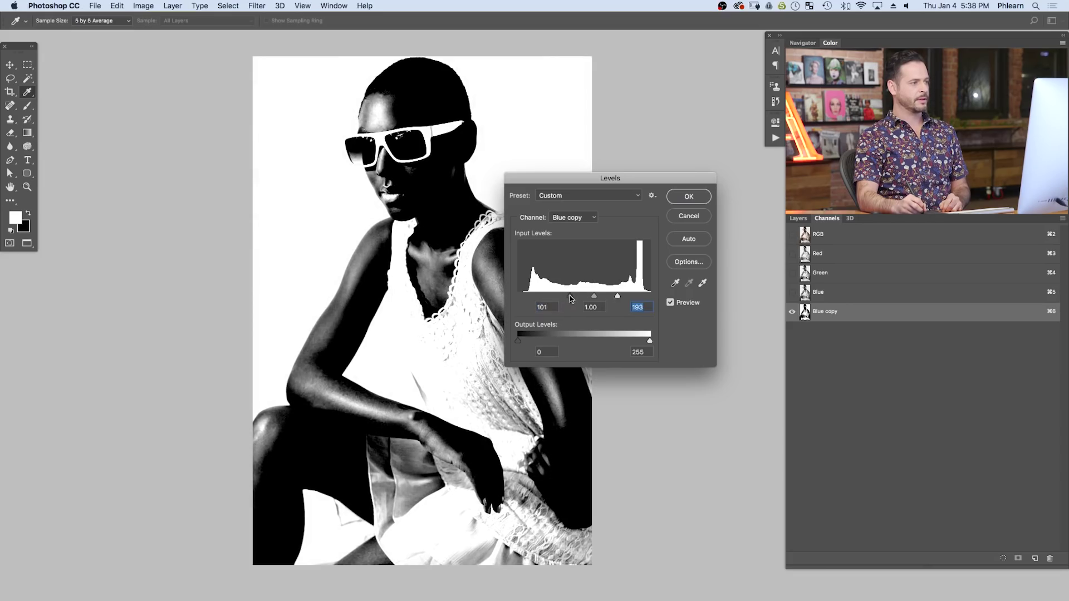
pyautogui.click(689, 197)
pyautogui.press('b')
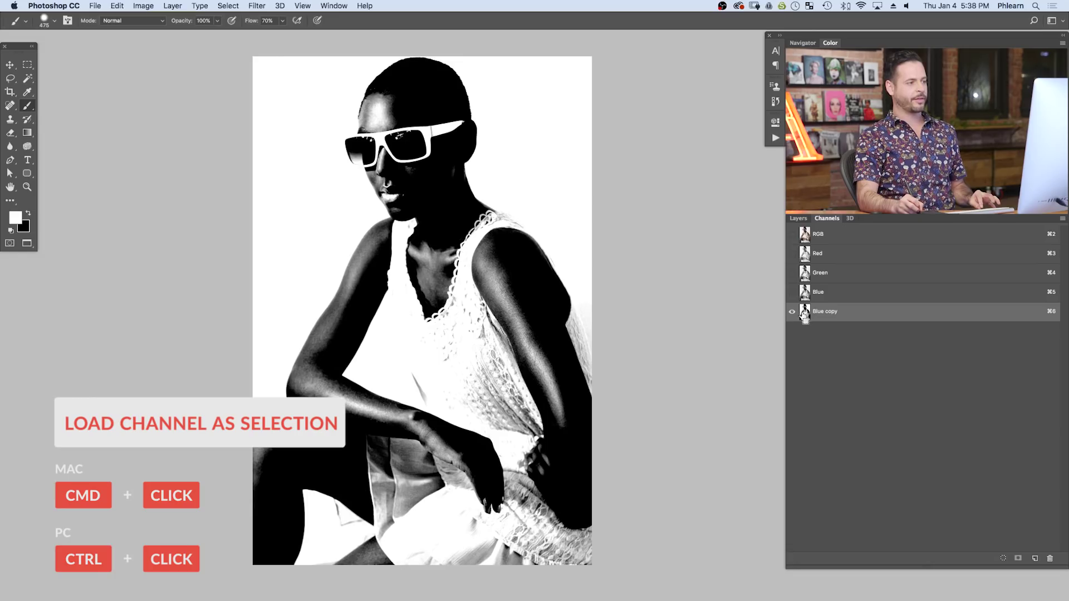
# Step: Load Blue copy as a selection and add a Hue/Saturation adjustment layer masked by it
pyautogui.keyDown('super'); pyautogui.click(804, 311); pyautogui.keyUp('super')
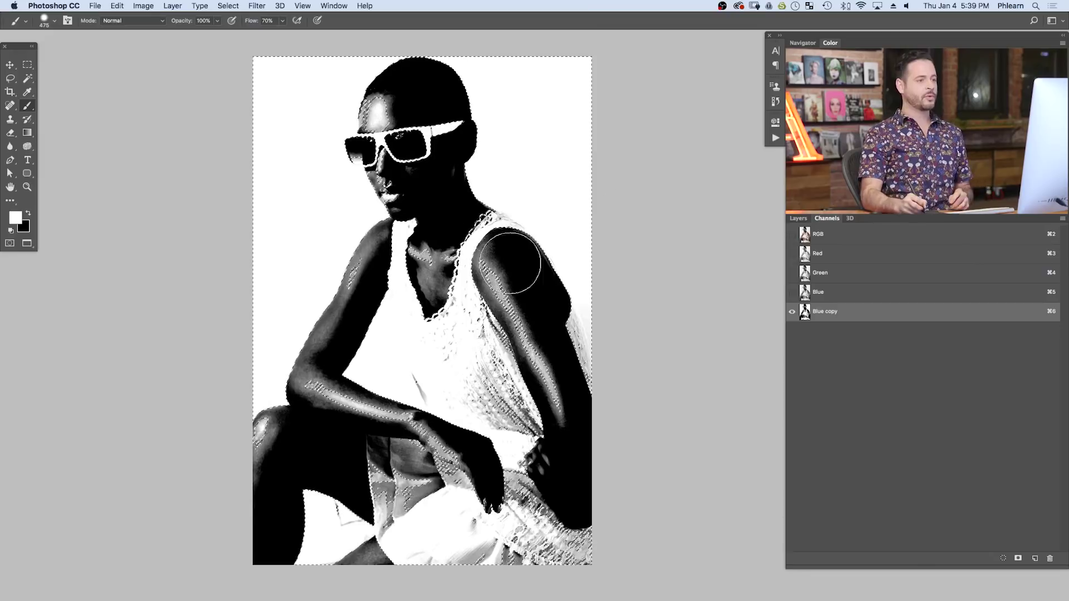
pyautogui.click(798, 218)
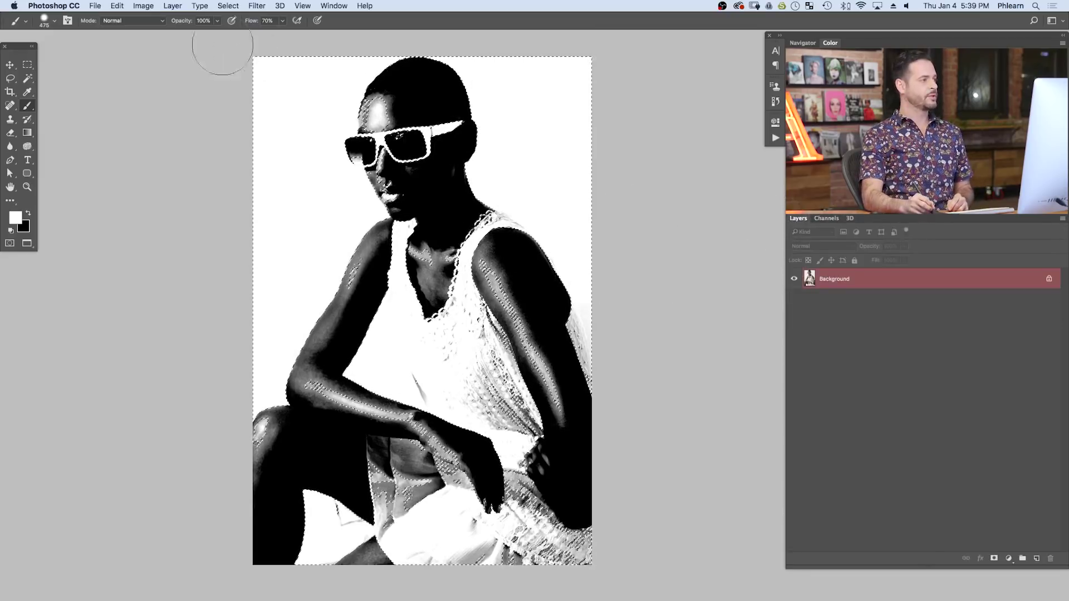
pyautogui.click(178, 7)
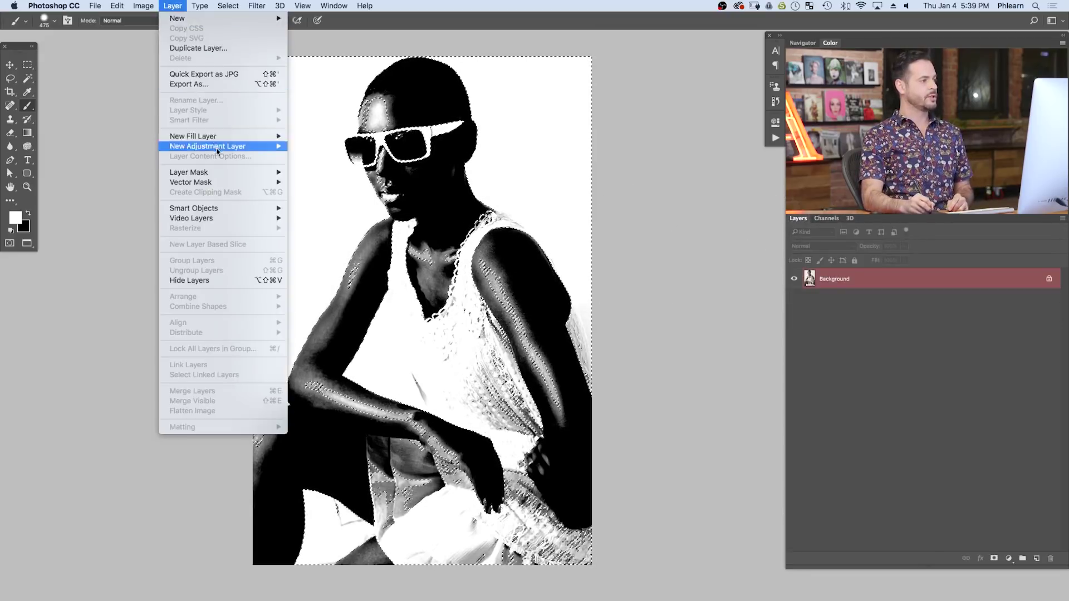
pyautogui.moveTo(256, 146)
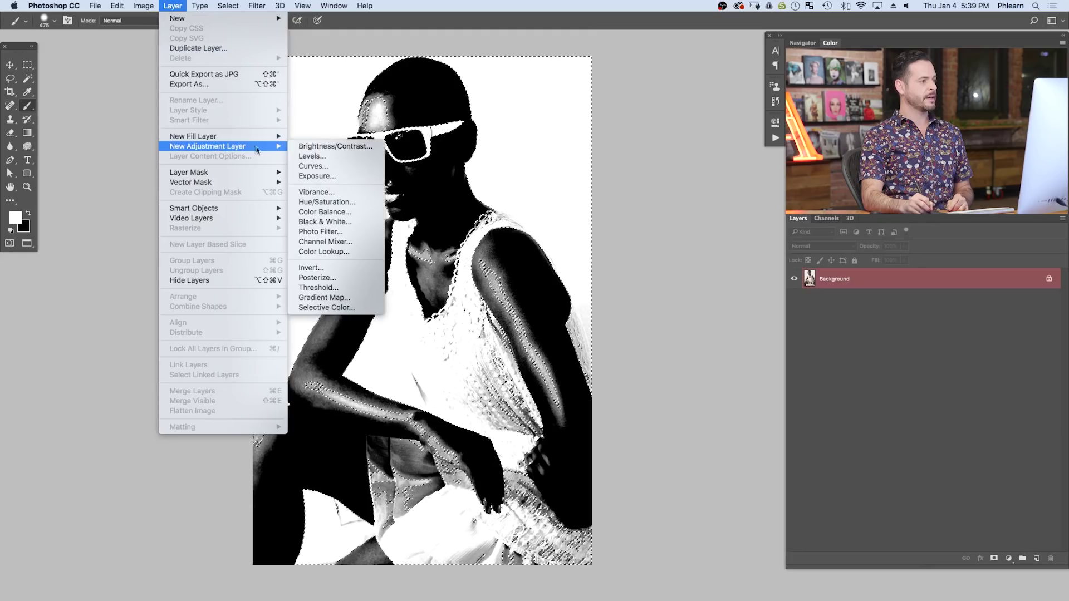
pyautogui.click(357, 203)
pyautogui.click(499, 262)
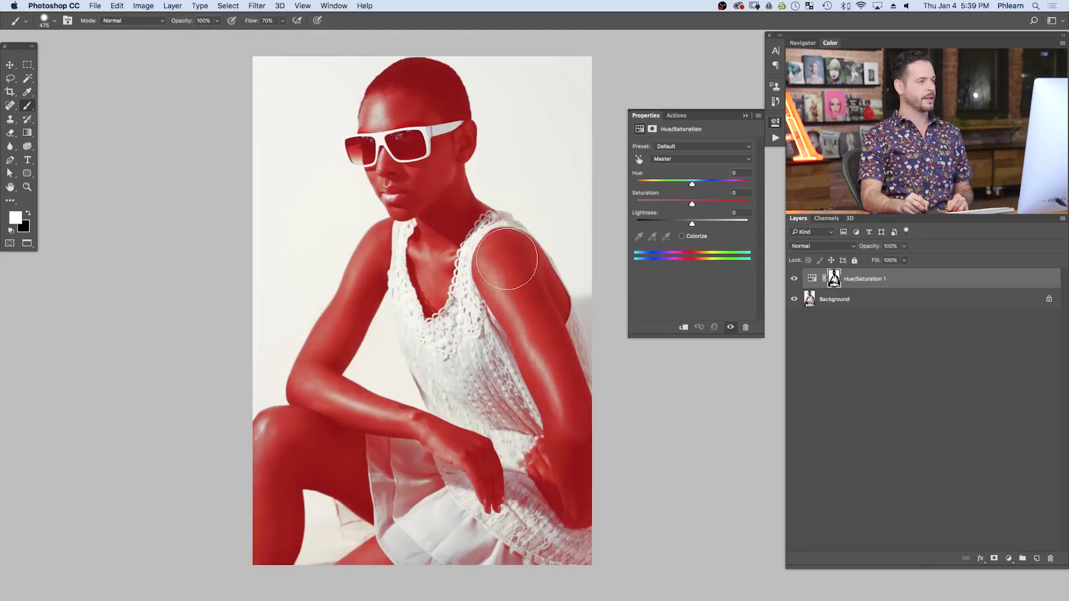
pyautogui.keyDown('alt'); pyautogui.keyDown('shift'); pyautogui.click(835, 281); pyautogui.keyUp('shift'); pyautogui.keyUp('alt')
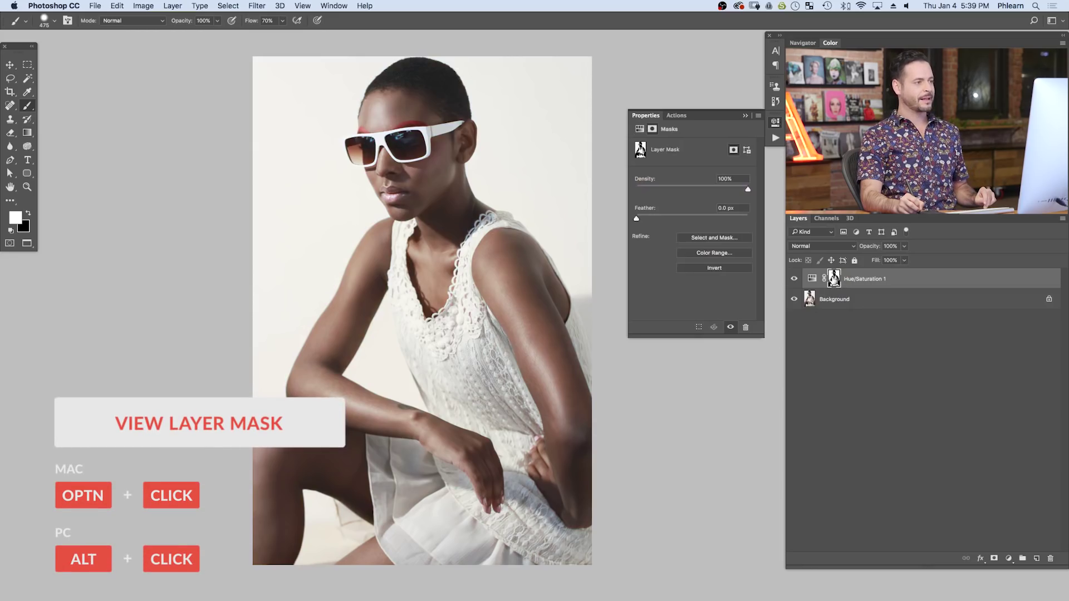
# Step: View the Hue/Saturation 1 mask alone on the canvas: skin black, dress and background white
pyautogui.keyDown('alt'); pyautogui.click(834, 278); pyautogui.keyUp('alt')
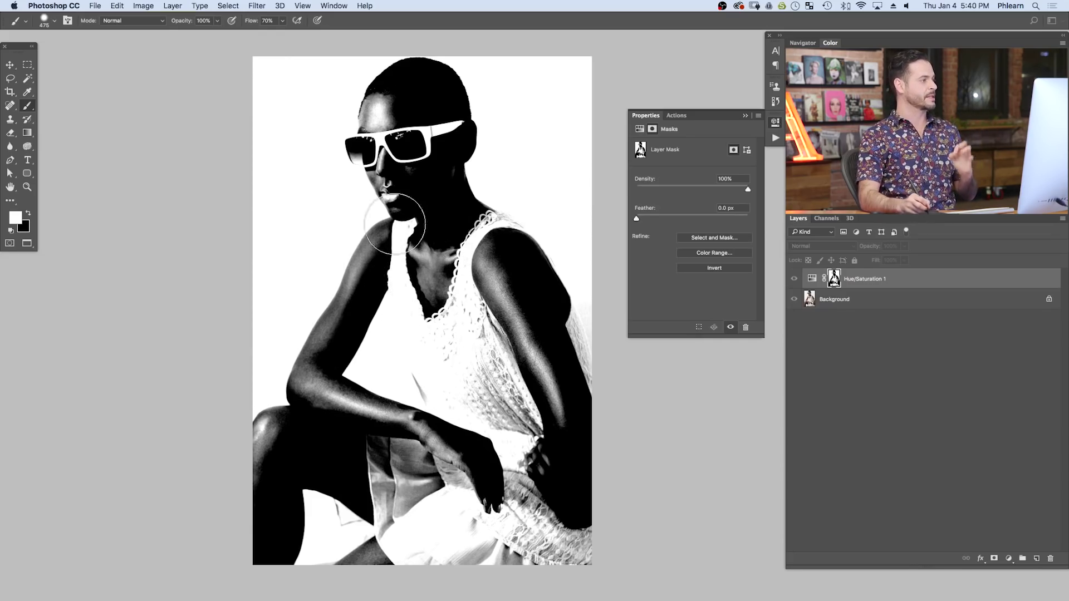
pyautogui.click(28, 107)
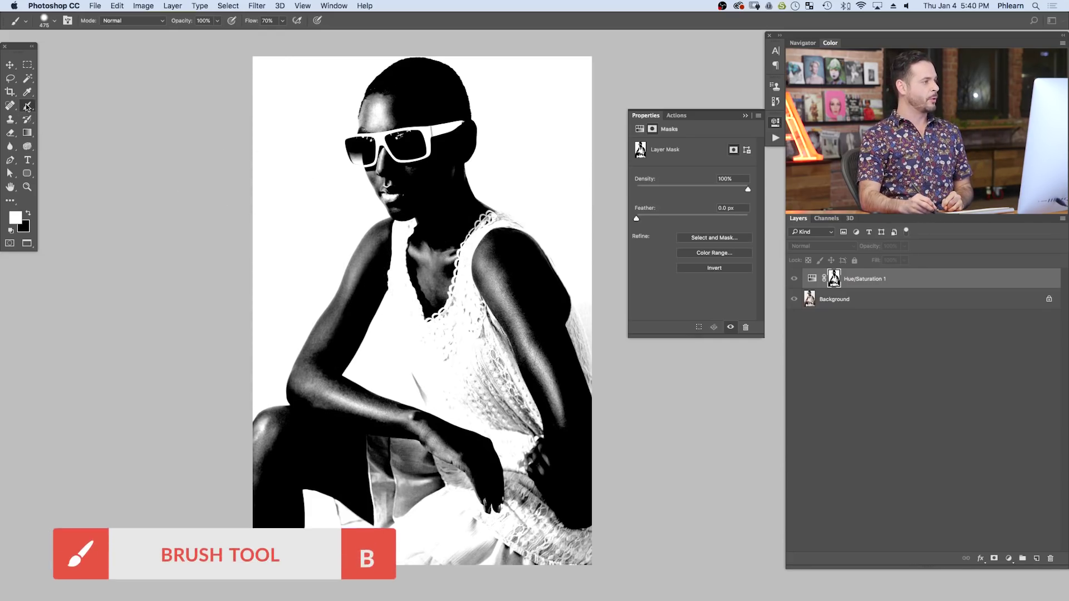
# Step: Set a black Overlay-mode brush and darken the arm, forearm, cheek and nose highlights in the mask
pyautogui.click(130, 22)
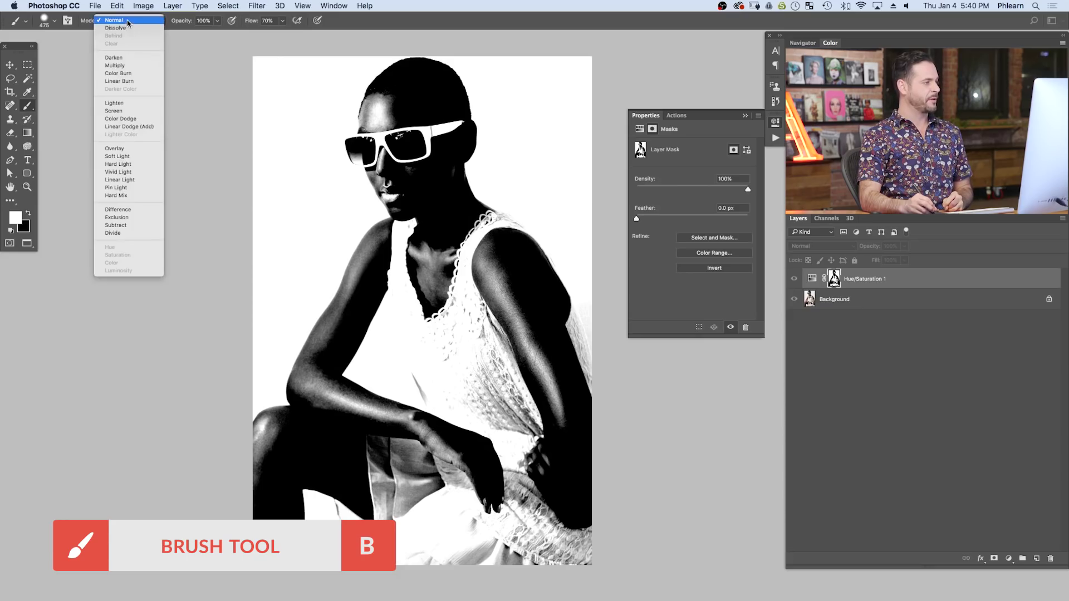
pyautogui.click(130, 149)
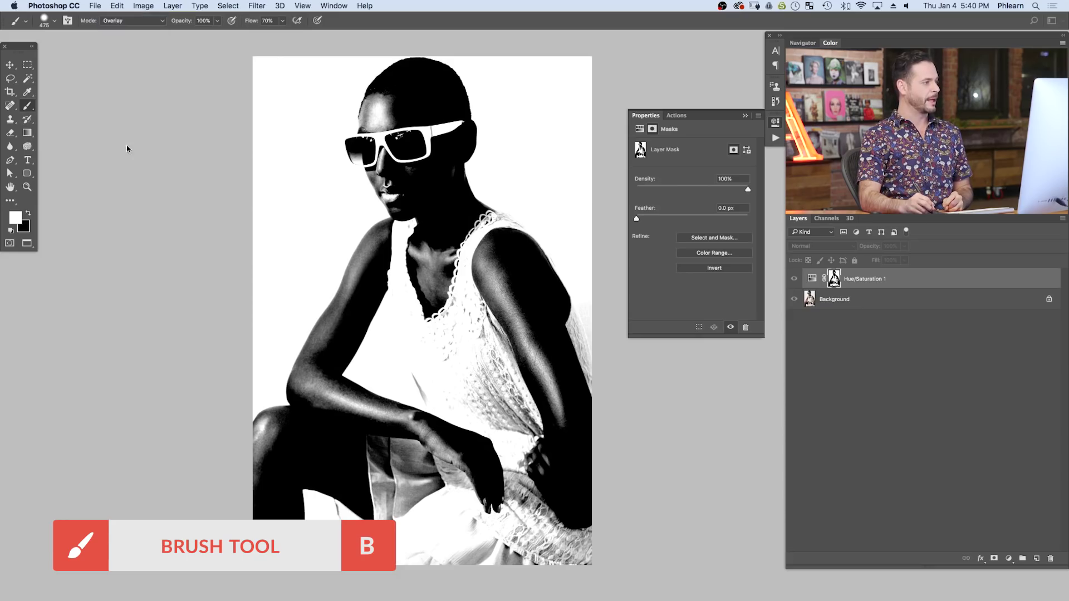
pyautogui.press('x')
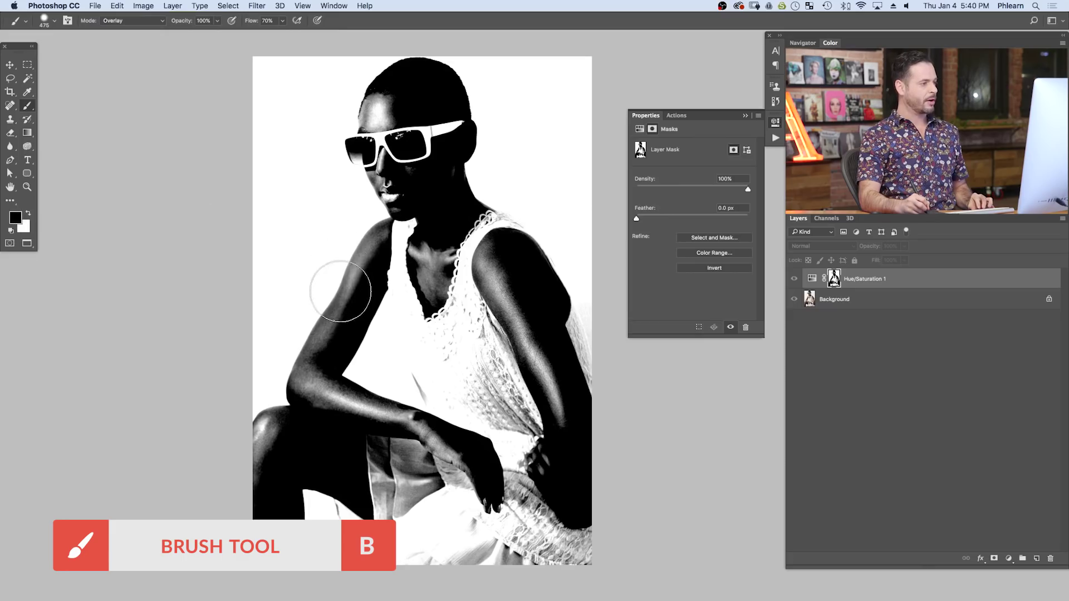
pyautogui.moveTo(342, 286)
pyautogui.mouseDown()
pyautogui.moveTo(305, 370)
pyautogui.moveTo(329, 406)
pyautogui.moveTo(393, 412)
pyautogui.moveTo(387, 430)
pyautogui.moveTo(334, 320)
pyautogui.moveTo(346, 227)
pyautogui.moveTo(358, 222)
pyautogui.moveTo(361, 260)
pyautogui.moveTo(315, 346)
pyautogui.moveTo(294, 421)
pyautogui.moveTo(268, 420)
pyautogui.moveTo(259, 462)
pyautogui.mouseUp()
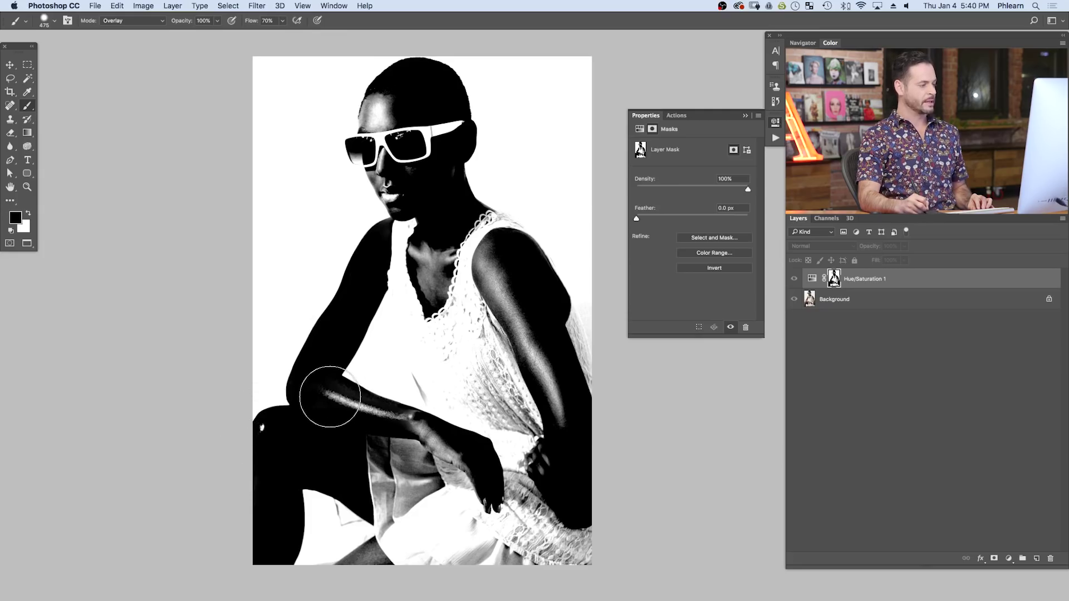
pyautogui.moveTo(310, 377)
pyautogui.mouseDown()
pyautogui.moveTo(317, 406)
pyautogui.moveTo(334, 412)
pyautogui.mouseUp()
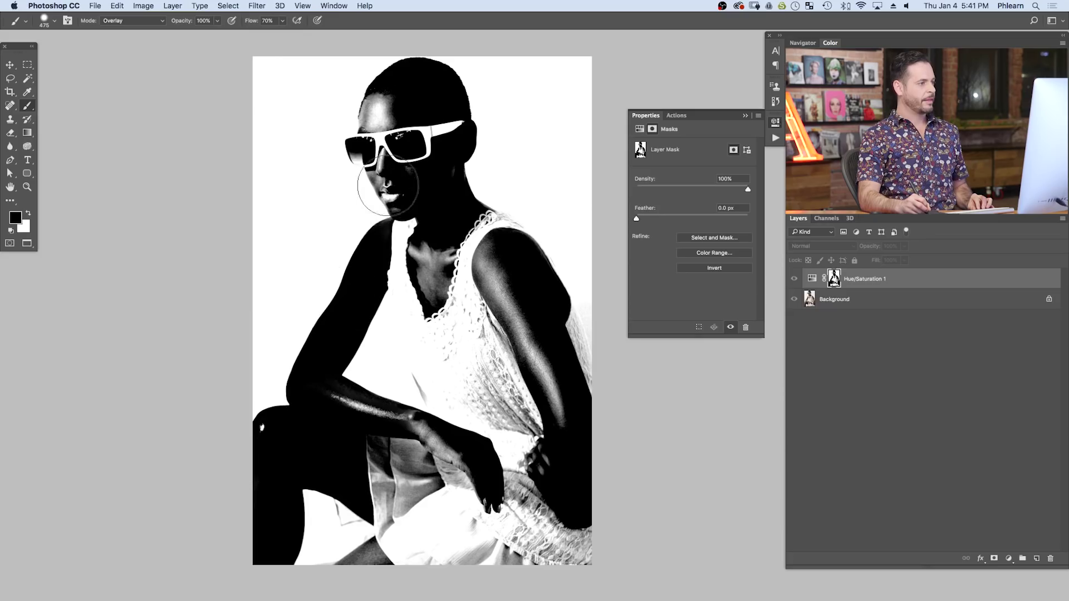
pyautogui.moveTo(389, 188); pyautogui.dragTo(382, 176)
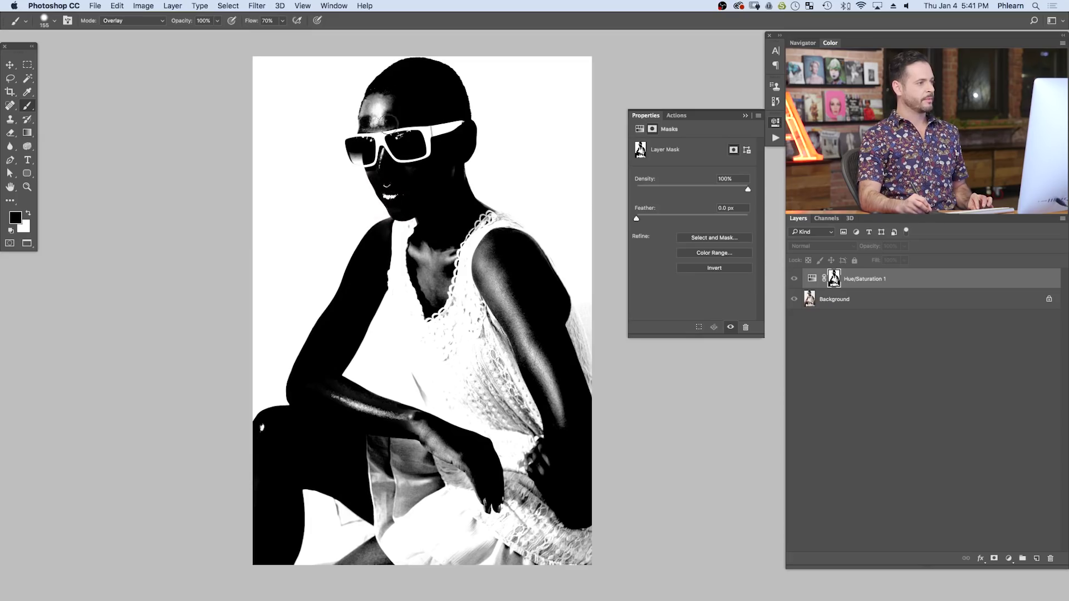
# Step: Double the brush size and darken the shoulder, wrist and forearm highlights in the mask
pyautogui.moveTo(385, 99); pyautogui.dragTo(382, 103)
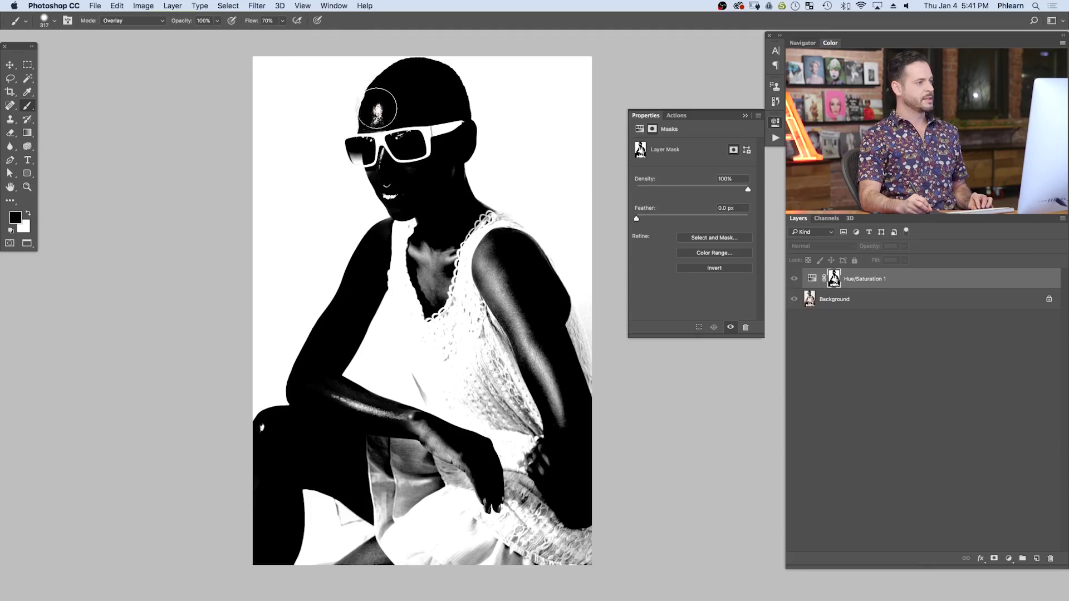
pyautogui.moveTo(486, 249)
pyautogui.mouseDown()
pyautogui.moveTo(512, 308)
pyautogui.moveTo(489, 275)
pyautogui.moveTo(491, 252)
pyautogui.moveTo(512, 317)
pyautogui.moveTo(566, 411)
pyautogui.moveTo(524, 313)
pyautogui.moveTo(572, 425)
pyautogui.moveTo(512, 305)
pyautogui.mouseUp()
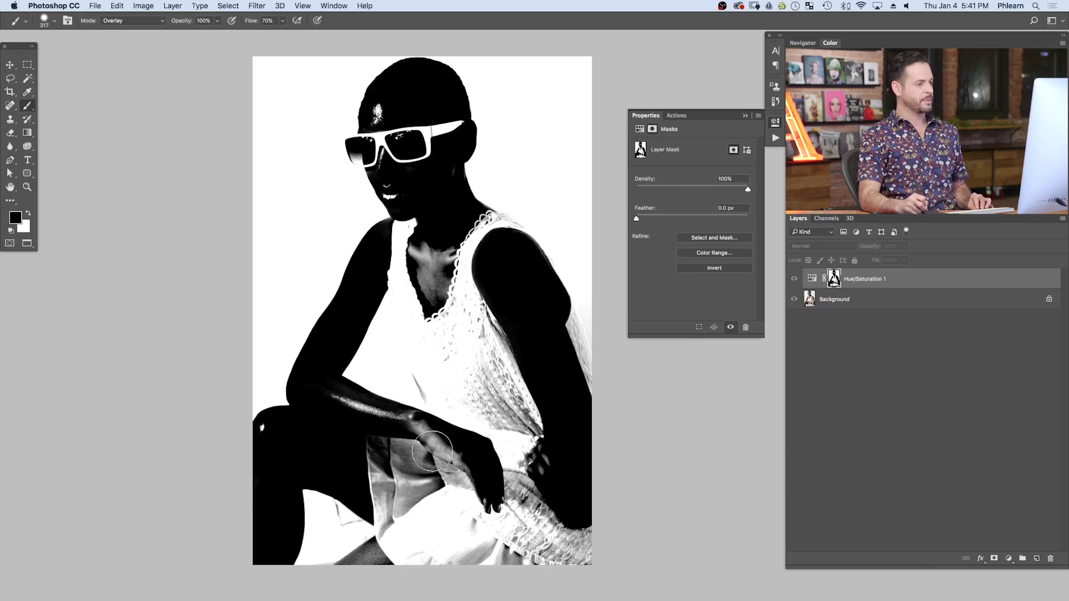
pyautogui.moveTo(432, 451)
pyautogui.mouseDown()
pyautogui.moveTo(442, 449)
pyautogui.moveTo(423, 449)
pyautogui.moveTo(458, 462)
pyautogui.mouseUp()
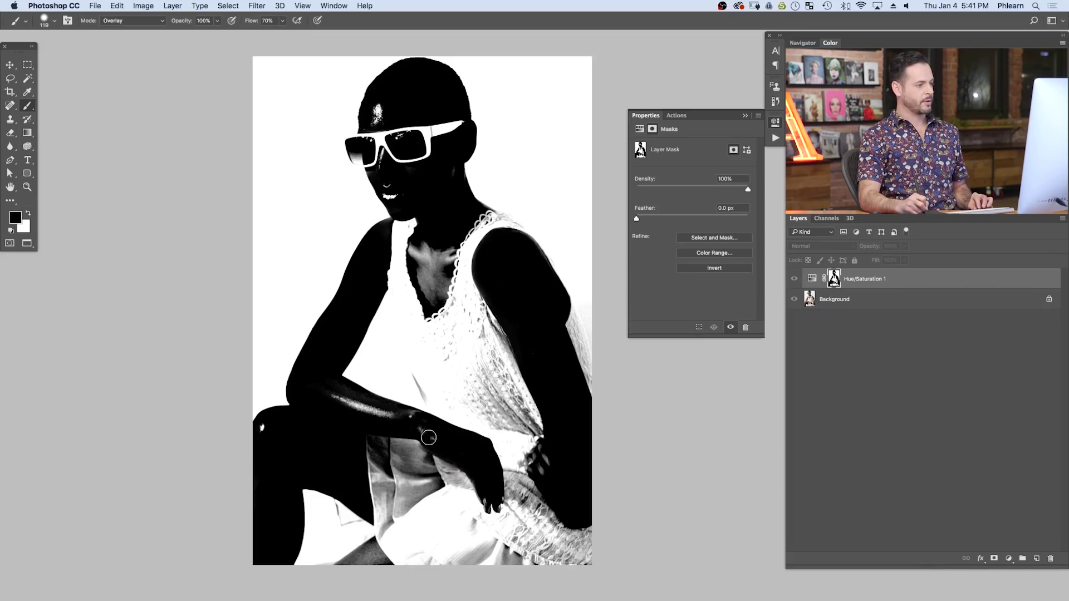
pyautogui.moveTo(394, 422); pyautogui.dragTo(354, 407)
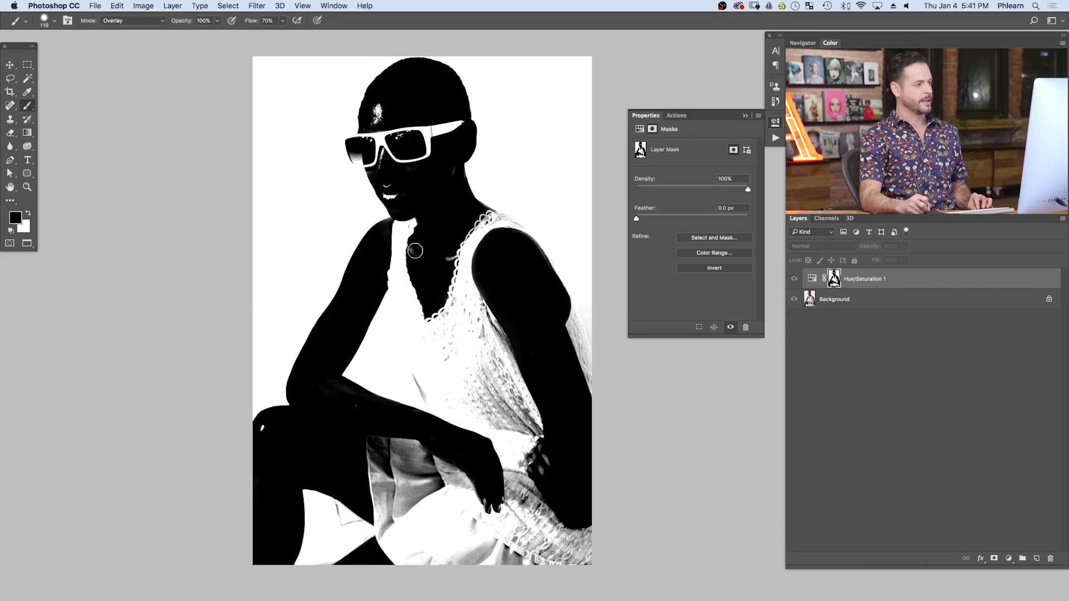
pyautogui.click(108, 22)
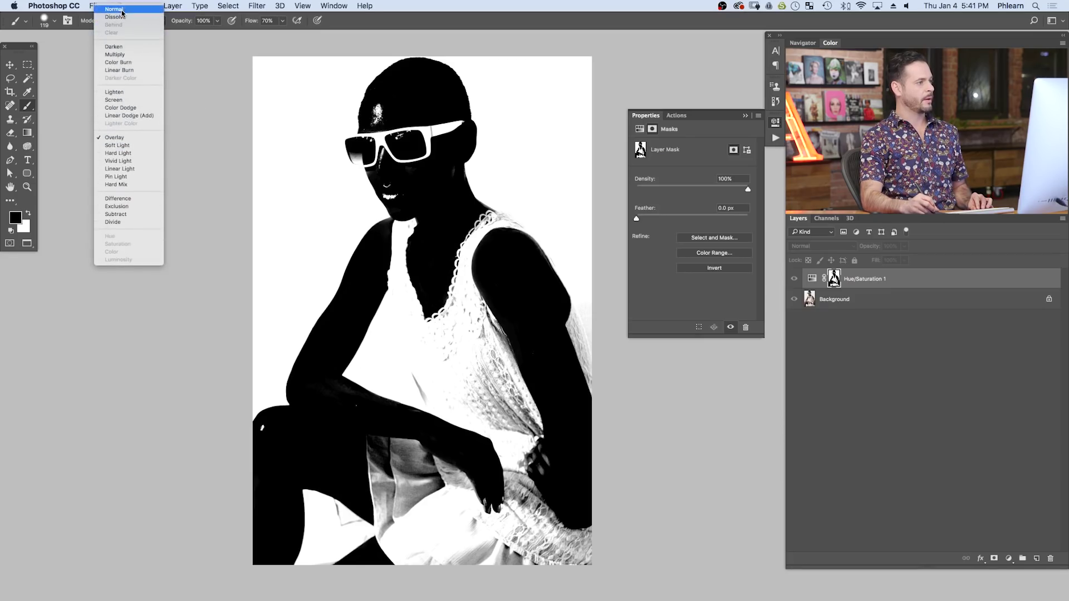
# Step: With an enlarged Overlay brush, paint grey dress texture white beside the arm, chest, hip and below the forearm
pyautogui.click(115, 9)
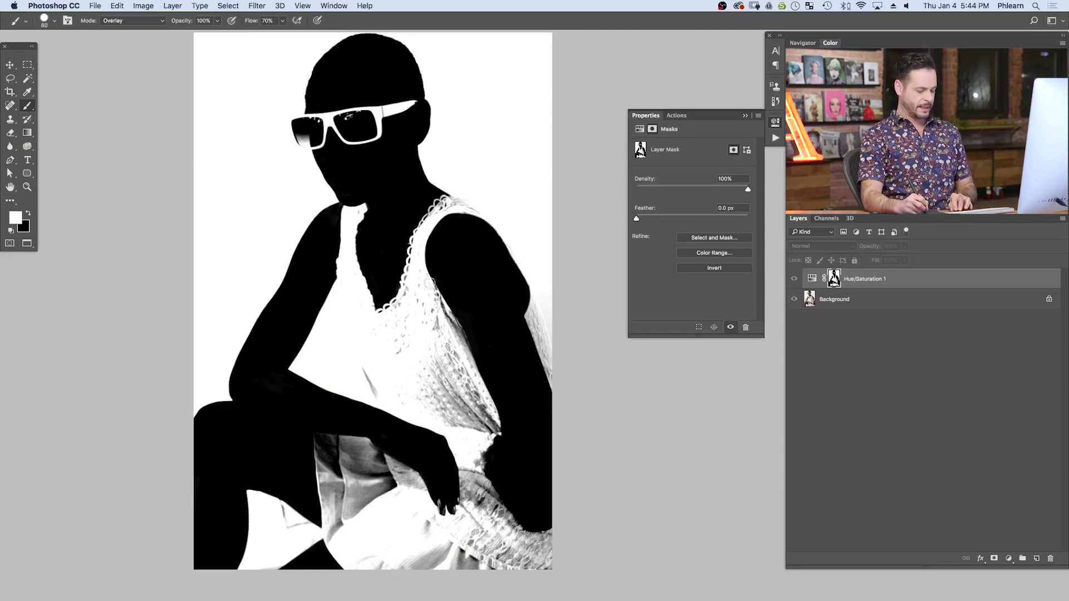
pyautogui.press(']')
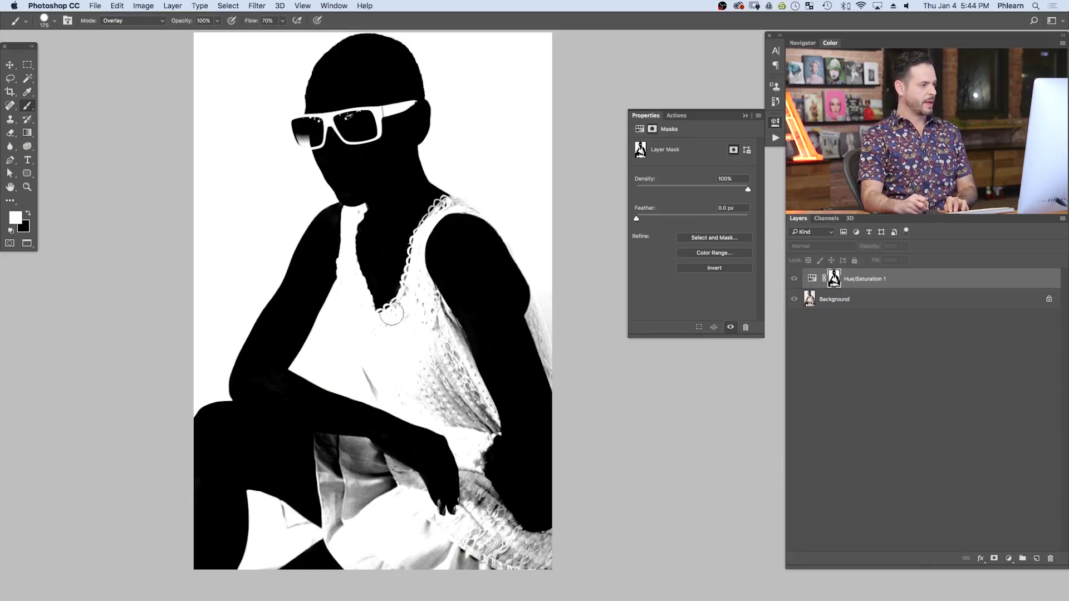
pyautogui.press(']')
pyautogui.press(']')
pyautogui.press(']')
pyautogui.moveTo(448, 326); pyautogui.dragTo(480, 412)
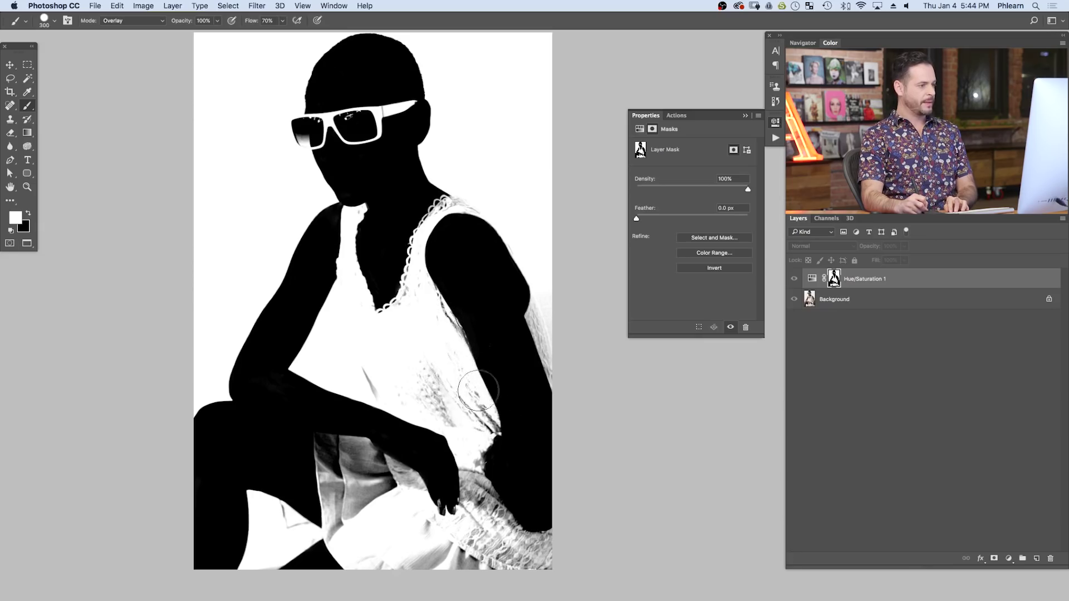
pyautogui.moveTo(502, 384)
pyautogui.mouseDown()
pyautogui.moveTo(526, 371)
pyautogui.moveTo(469, 393)
pyautogui.moveTo(548, 369)
pyautogui.mouseUp()
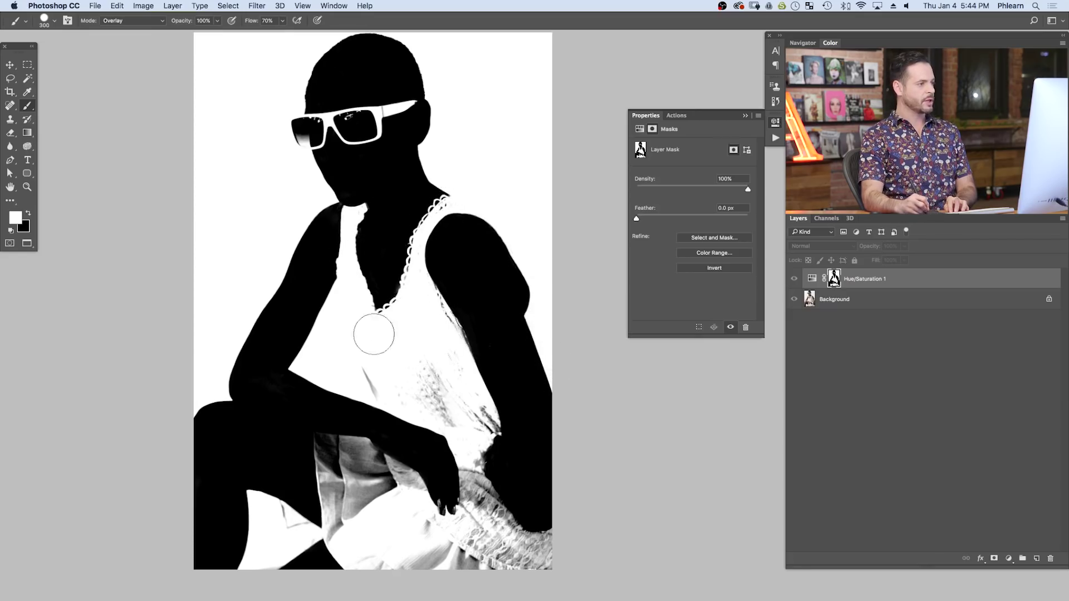
pyautogui.moveTo(370, 332)
pyautogui.mouseDown()
pyautogui.moveTo(376, 377)
pyautogui.moveTo(422, 373)
pyautogui.moveTo(474, 428)
pyautogui.moveTo(454, 398)
pyautogui.moveTo(444, 425)
pyautogui.moveTo(468, 379)
pyautogui.moveTo(481, 434)
pyautogui.mouseUp()
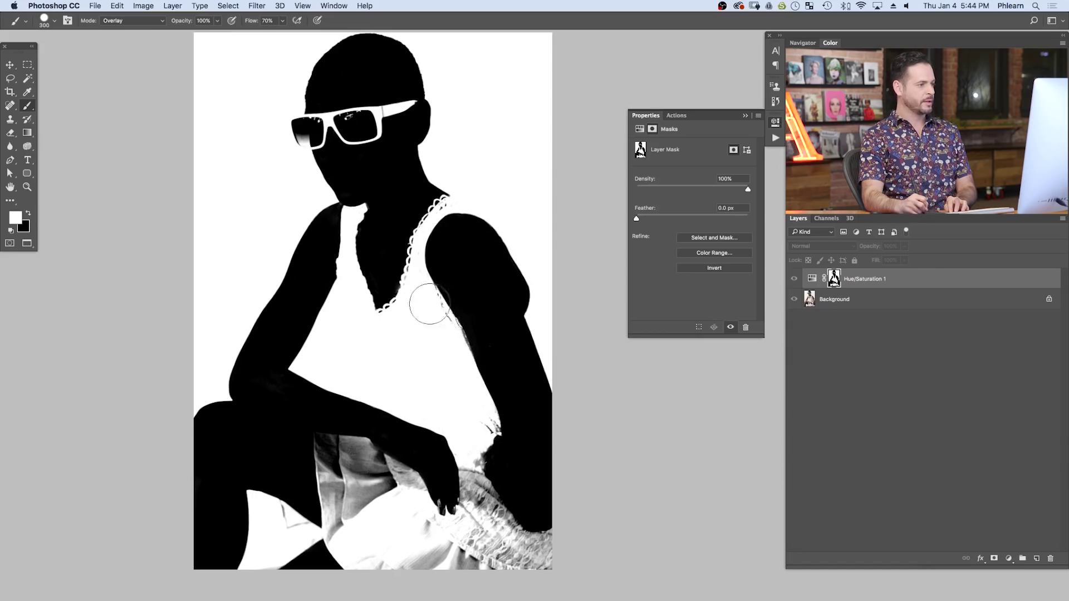
pyautogui.moveTo(473, 493)
pyautogui.mouseDown()
pyautogui.moveTo(496, 534)
pyautogui.moveTo(536, 552)
pyautogui.moveTo(375, 558)
pyautogui.moveTo(334, 463)
pyautogui.moveTo(398, 490)
pyautogui.moveTo(338, 484)
pyautogui.moveTo(392, 474)
pyautogui.moveTo(357, 533)
pyautogui.moveTo(248, 582)
pyautogui.moveTo(280, 518)
pyautogui.moveTo(499, 558)
pyautogui.moveTo(523, 551)
pyautogui.moveTo(481, 471)
pyautogui.moveTo(493, 430)
pyautogui.moveTo(433, 306)
pyautogui.moveTo(465, 372)
pyautogui.mouseUp()
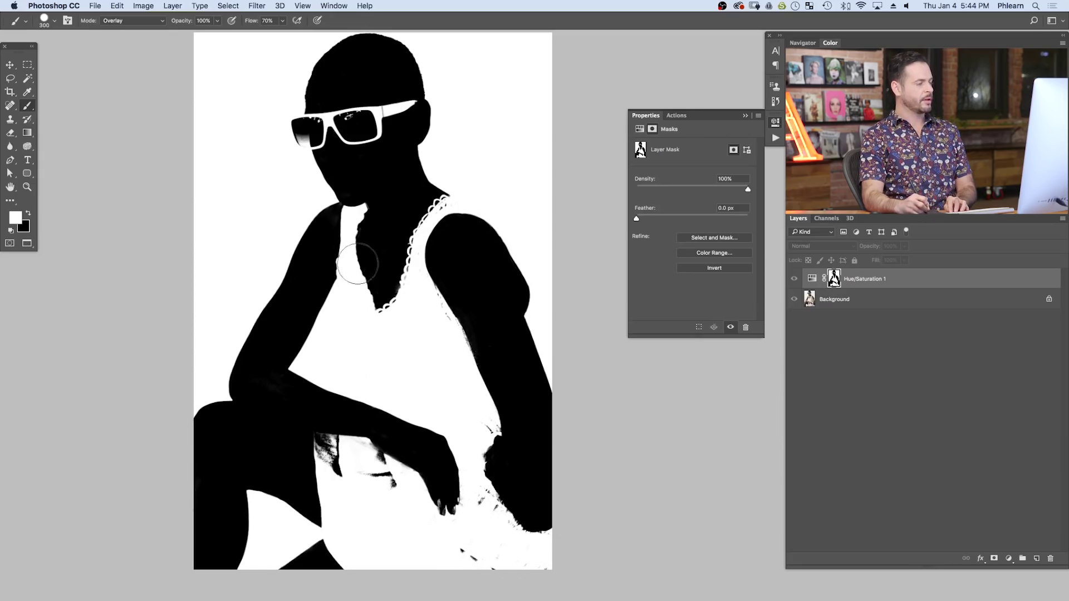
pyautogui.moveTo(453, 403)
pyautogui.mouseDown()
pyautogui.moveTo(373, 451)
pyautogui.moveTo(382, 494)
pyautogui.moveTo(376, 460)
pyautogui.moveTo(337, 472)
pyautogui.mouseUp()
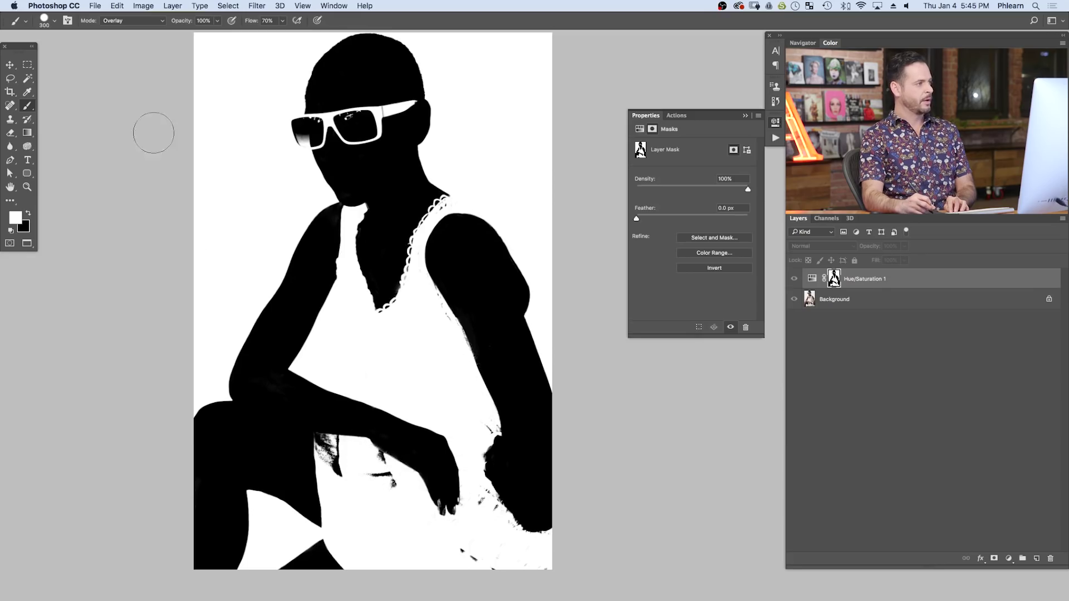
# Step: Switch the brush to Normal mode, darken the arm's edge, and shrink the brush for detail work
pyautogui.click(131, 23)
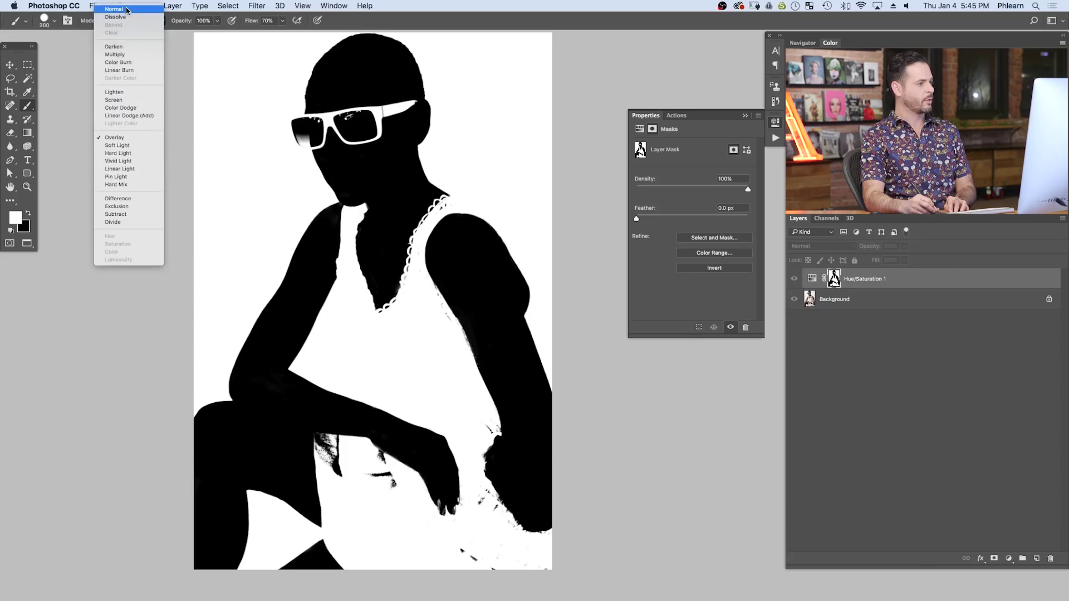
pyautogui.click(128, 10)
pyautogui.moveTo(433, 297); pyautogui.dragTo(458, 343)
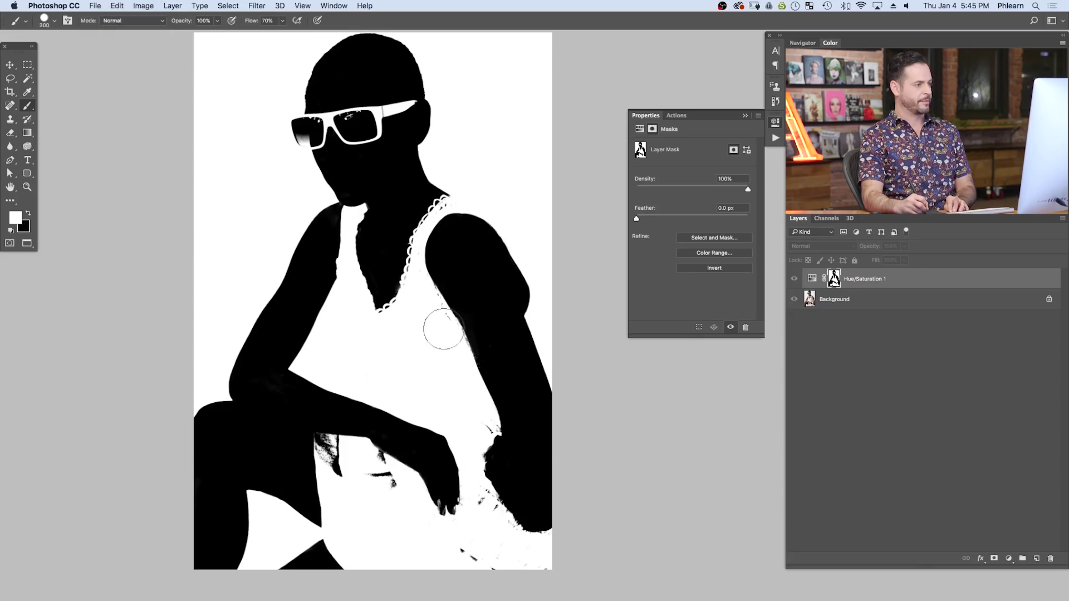
pyautogui.scroll(5, 451, 337)
pyautogui.press('[')
pyautogui.press('[')
pyautogui.press('[')
pyautogui.press('[')
pyautogui.press('[')
pyautogui.press('[')
pyautogui.press('[')
pyautogui.press('[')
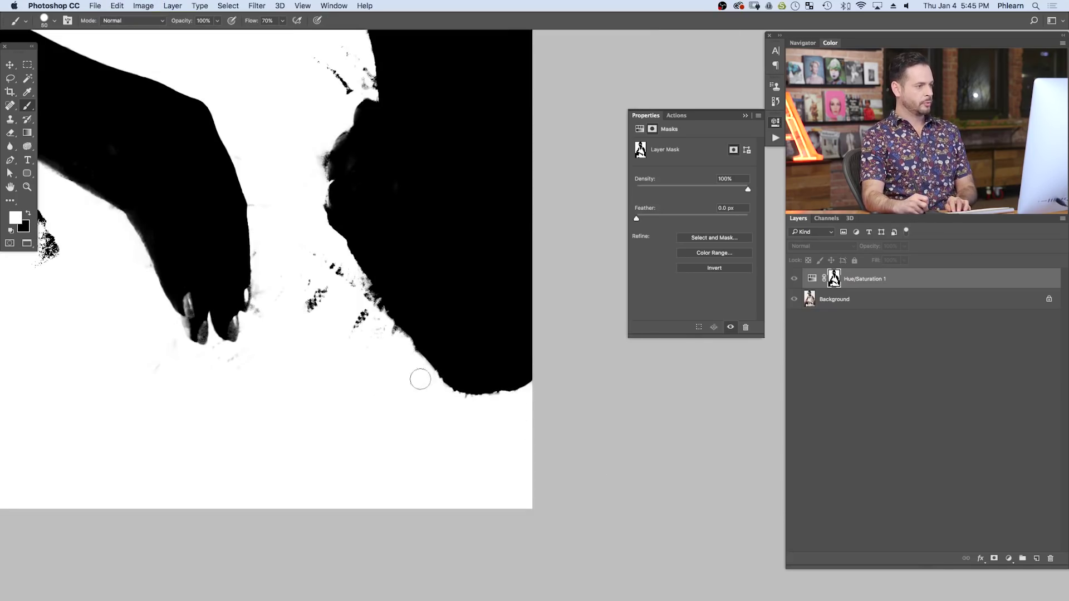
pyautogui.press('[')
pyautogui.press('[')
pyautogui.press('[')
pyautogui.press('[')
pyautogui.press('[')
# Step: Paint the remaining stray specks white and pan around to check the whole mask
pyautogui.scroll(10, 246, 353)
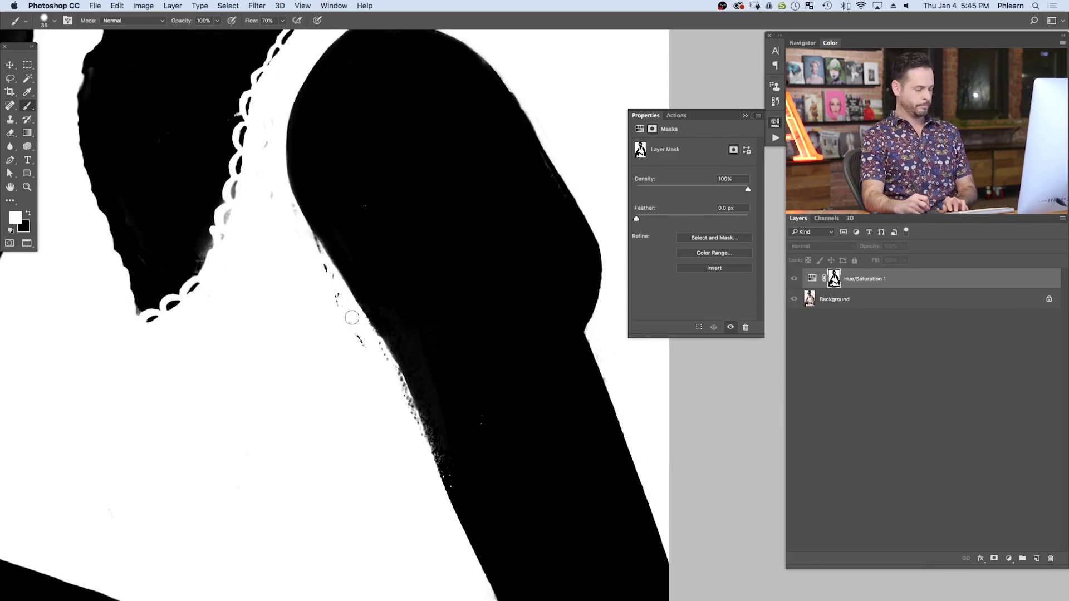
pyautogui.scroll(-10, 422, 444)
pyautogui.moveTo(473, 345)
pyautogui.mouseDown()
pyautogui.moveTo(489, 377)
pyautogui.moveTo(479, 423)
pyautogui.moveTo(491, 537)
pyautogui.mouseUp()
pyautogui.press(']')
pyautogui.scroll(-3, 501, 401)
pyautogui.hscroll(-5, 484, 452)
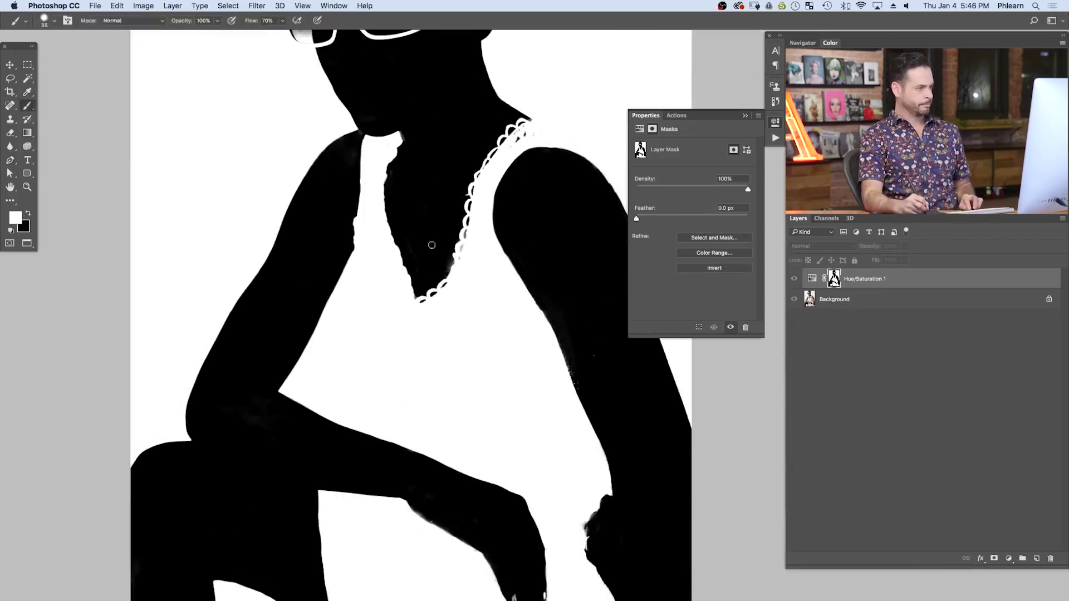
pyautogui.scroll(-5, 432, 245)
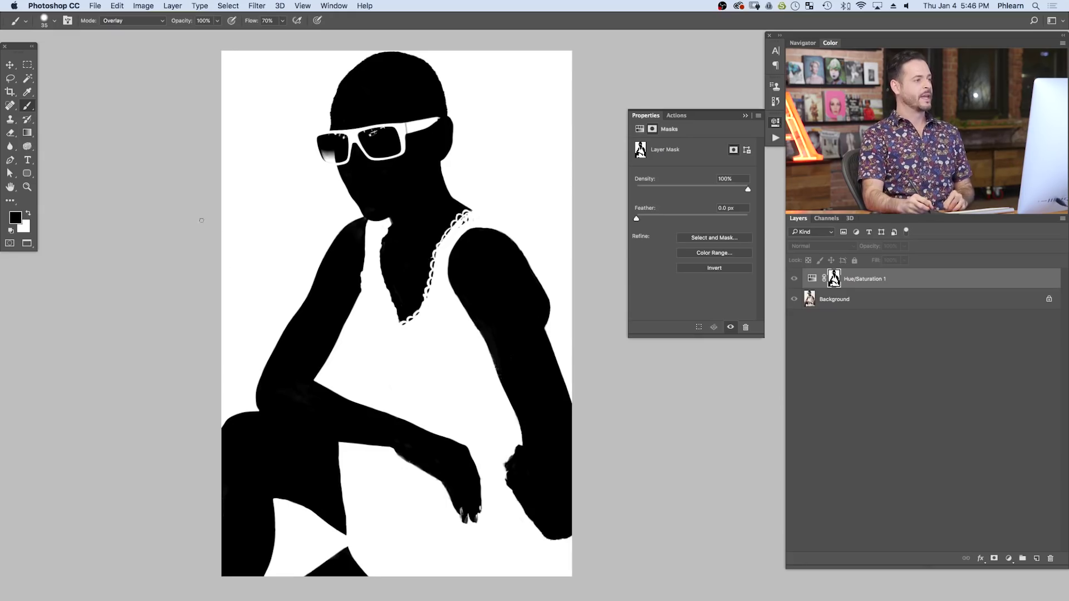
# Step: Colorize the Hue/Saturation layer teal at Hue 176, Saturation 36, Lightness -16
pyautogui.click(816, 280)
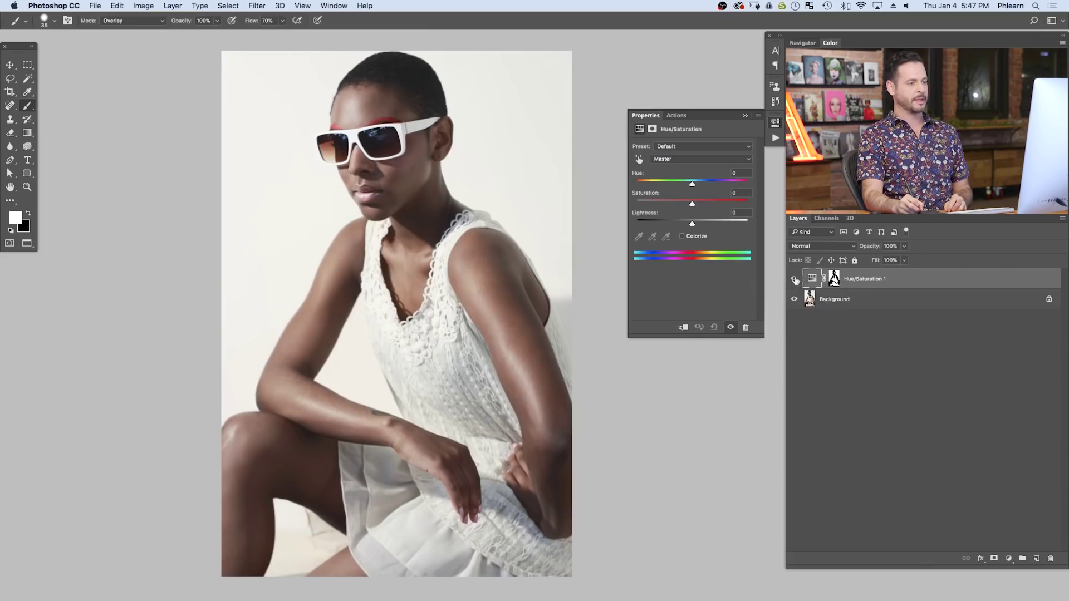
pyautogui.click(682, 237)
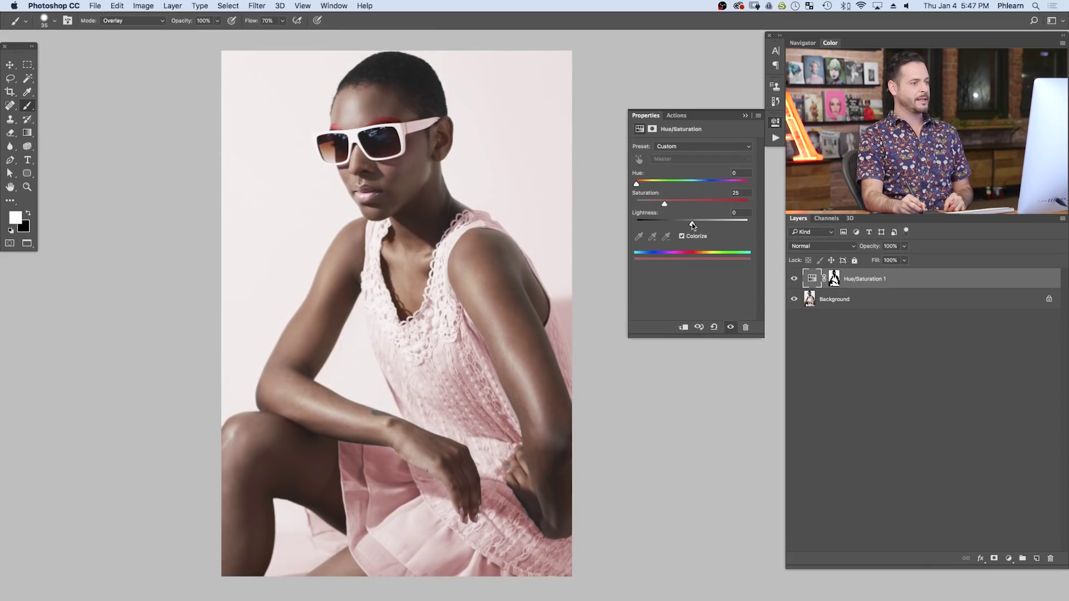
pyautogui.moveTo(692, 225); pyautogui.dragTo(683, 223)
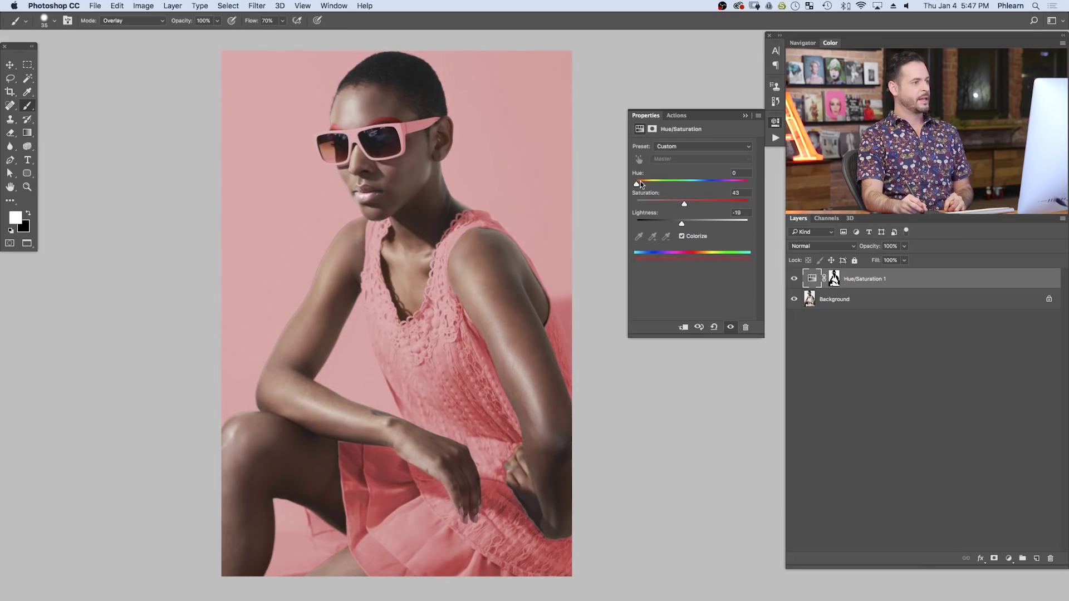
pyautogui.moveTo(640, 184)
pyautogui.mouseDown()
pyautogui.moveTo(730, 184)
pyautogui.moveTo(657, 182)
pyautogui.mouseUp()
pyautogui.moveTo(682, 223)
pyautogui.mouseDown()
pyautogui.moveTo(666, 224)
pyautogui.moveTo(696, 204)
pyautogui.moveTo(677, 203)
pyautogui.moveTo(684, 224)
pyautogui.mouseUp()
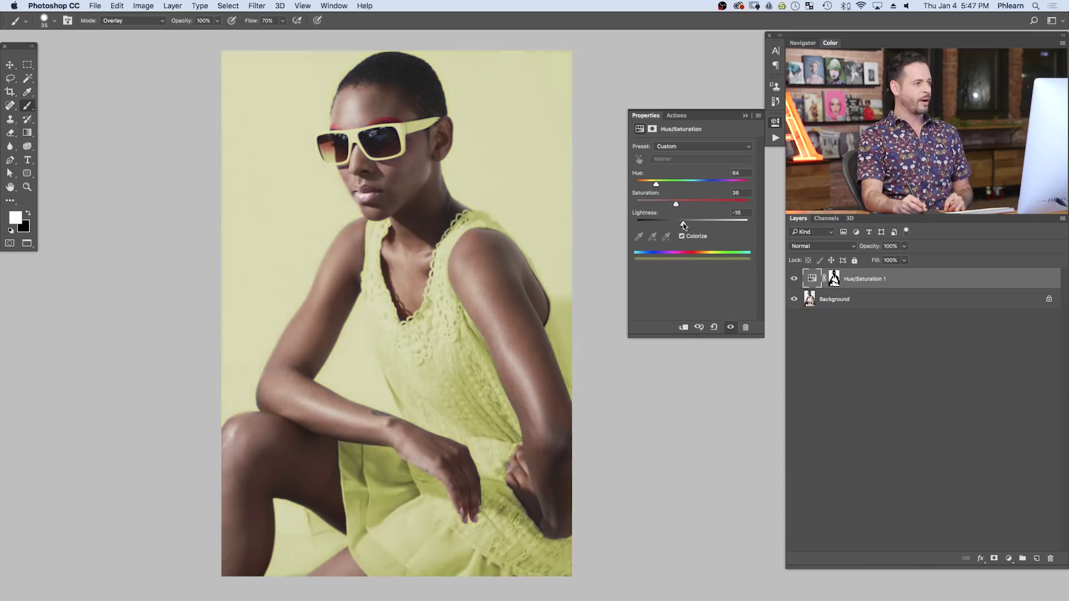
pyautogui.moveTo(655, 183); pyautogui.dragTo(687, 185)
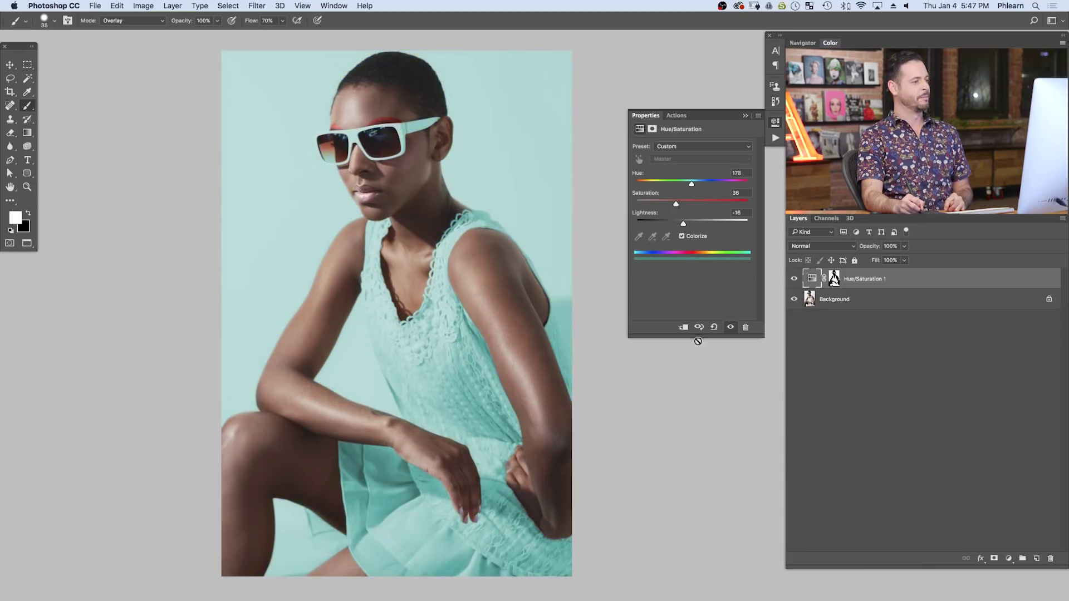